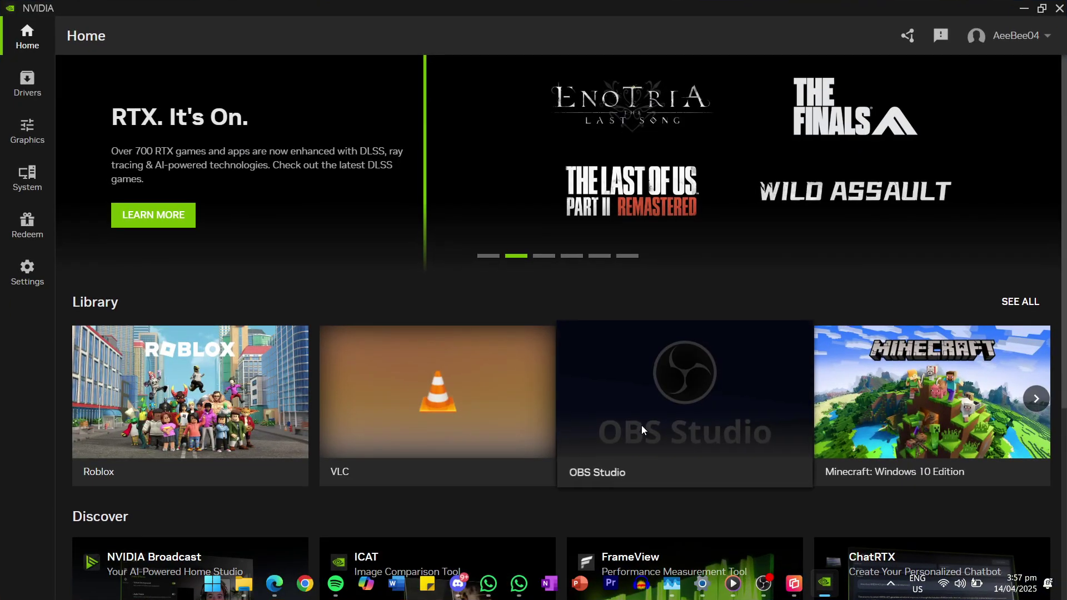
{"action": "scroll", "coordinate": [507, 299], "scroll_direction": "down", "scroll_amount": 2}
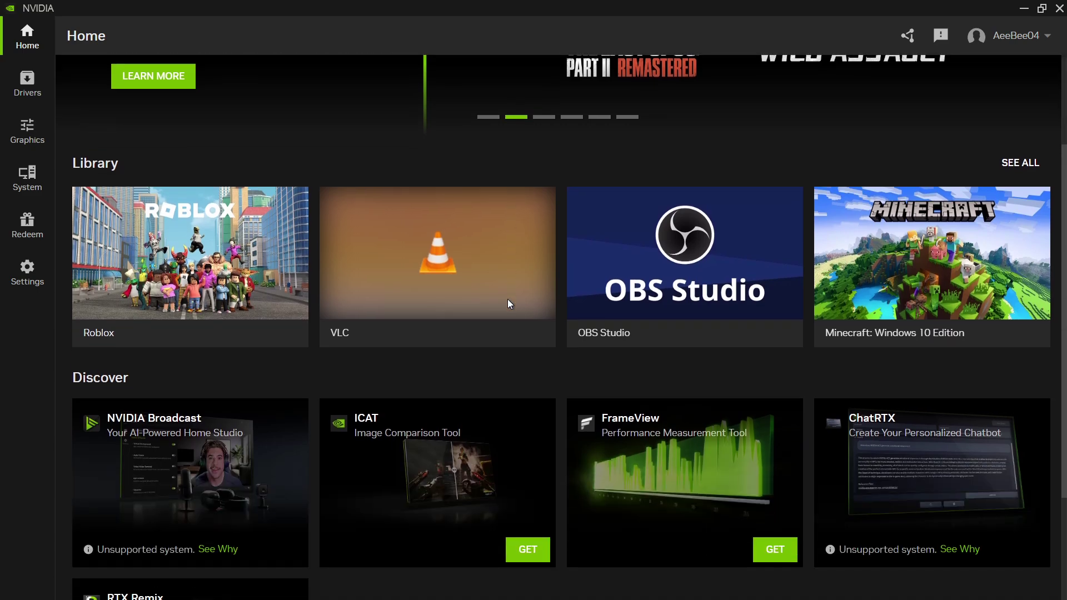
{"action": "scroll", "coordinate": [507, 299], "scroll_direction": "down", "scroll_amount": 2}
{"action": "scroll", "coordinate": [506, 303], "scroll_direction": "up", "scroll_amount": 4}
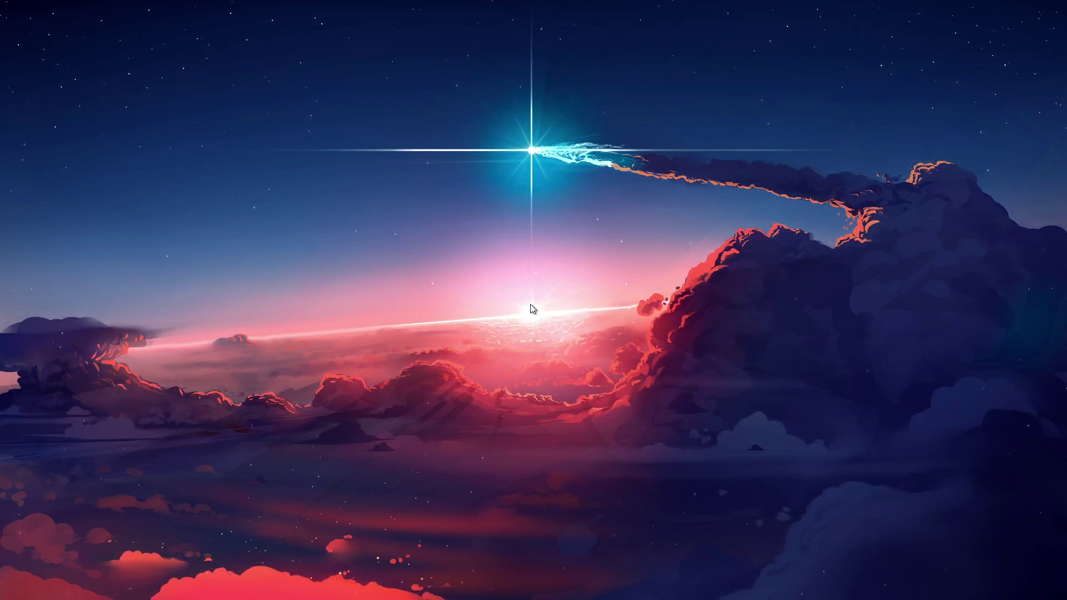
Open Device Manager from Start search and move its window to the screen centre.
{"action": "key", "text": "super"}
{"action": "type", "text": "devi"}
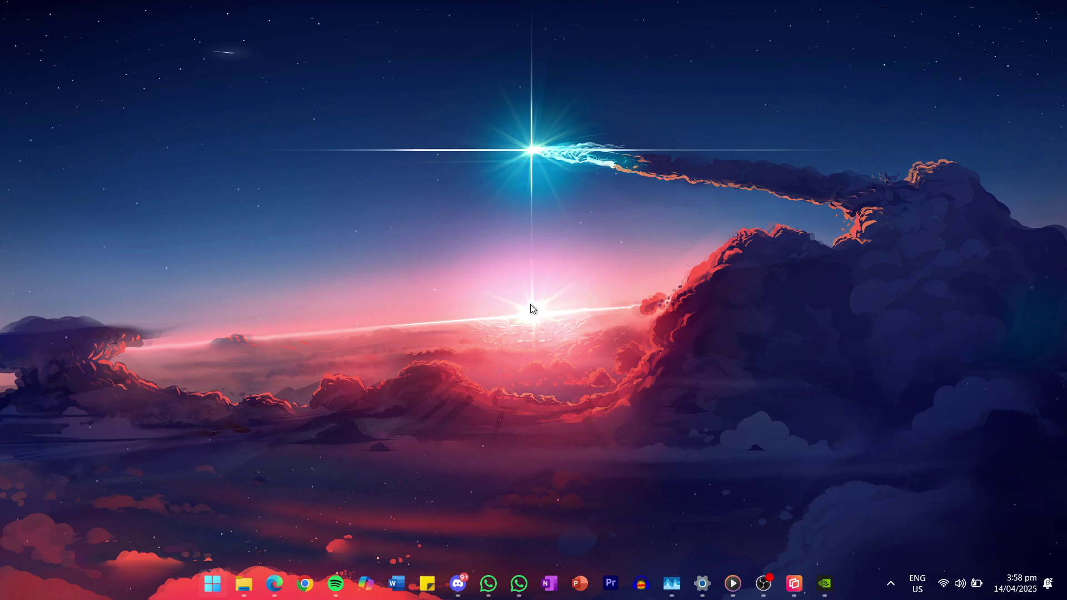
{"action": "type", "text": "ce manager"}
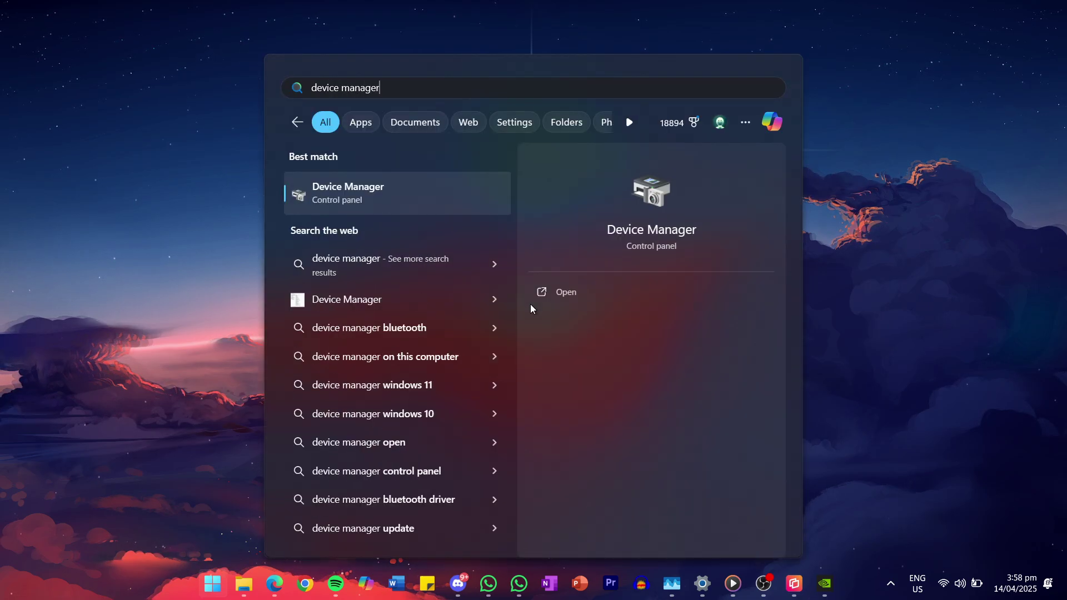
{"action": "key", "text": "Return"}
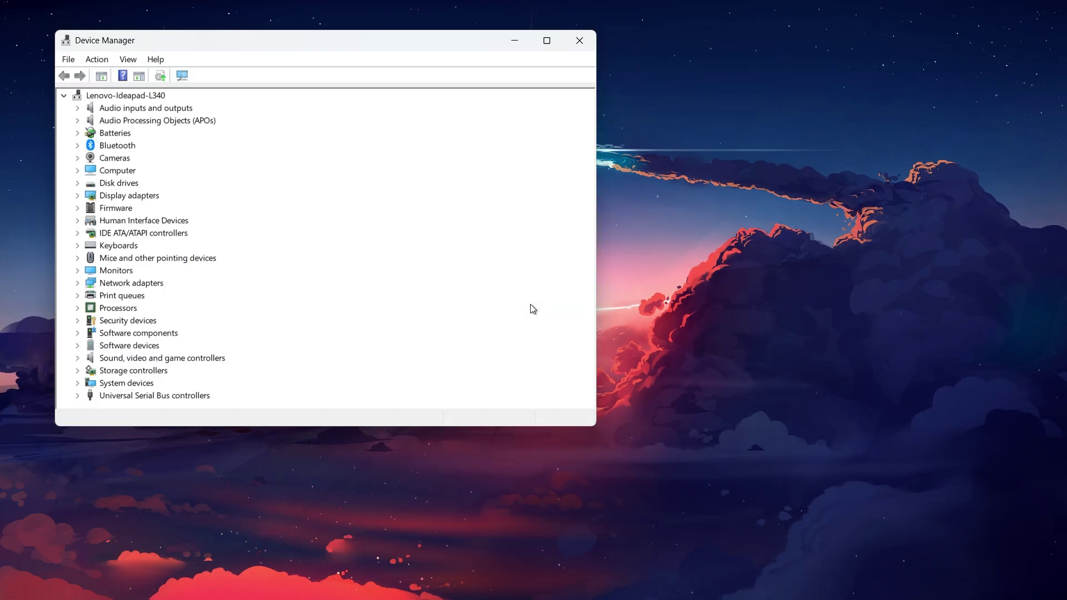
{"action": "left_click_drag", "start_coordinate": [335, 44], "coordinate": [534, 103]}
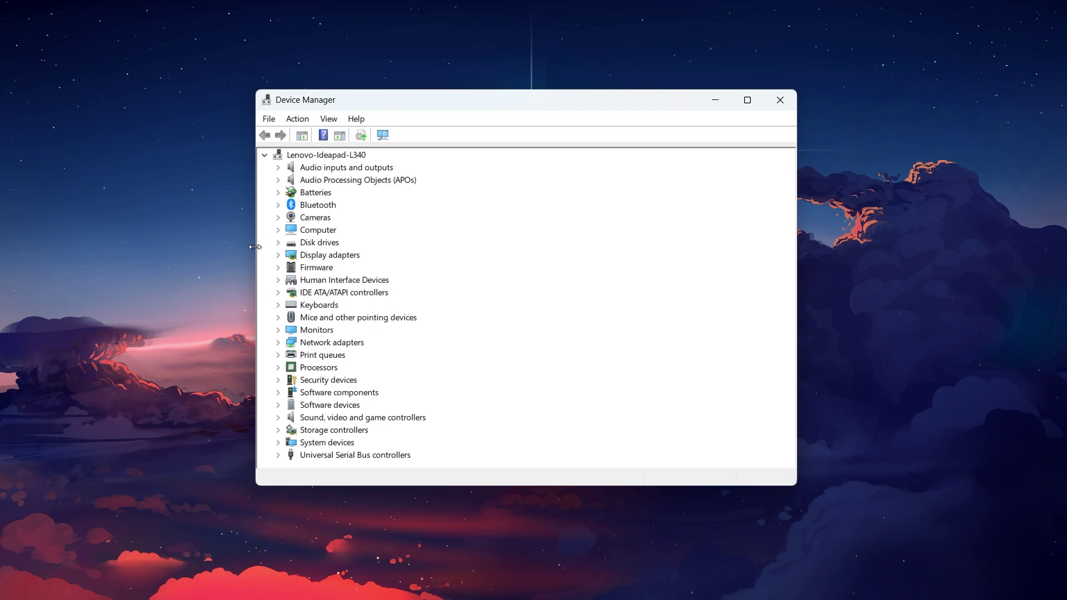
Expand Display adapters and bring up the actions for NVIDIA GeForce GTX 1650.
{"action": "left_click", "coordinate": [279, 255]}
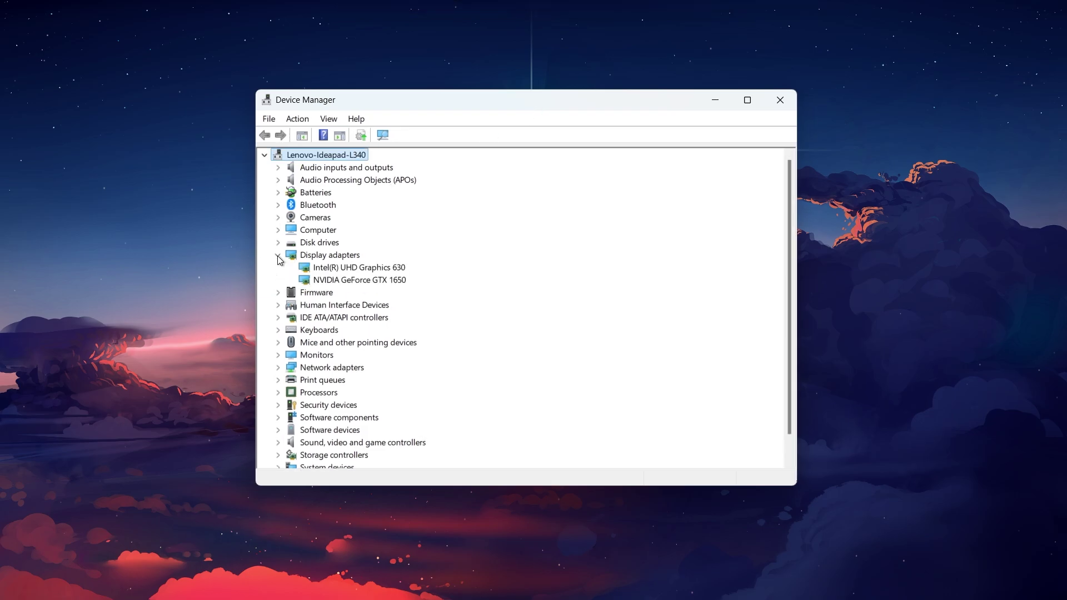
{"action": "left_click", "coordinate": [352, 281]}
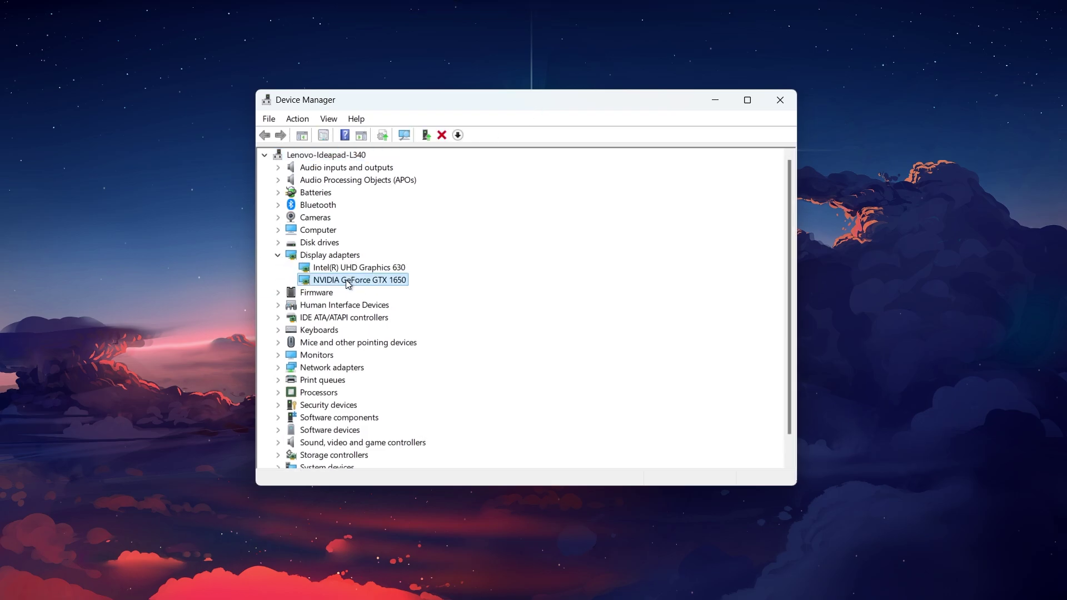
{"action": "right_click", "coordinate": [346, 280]}
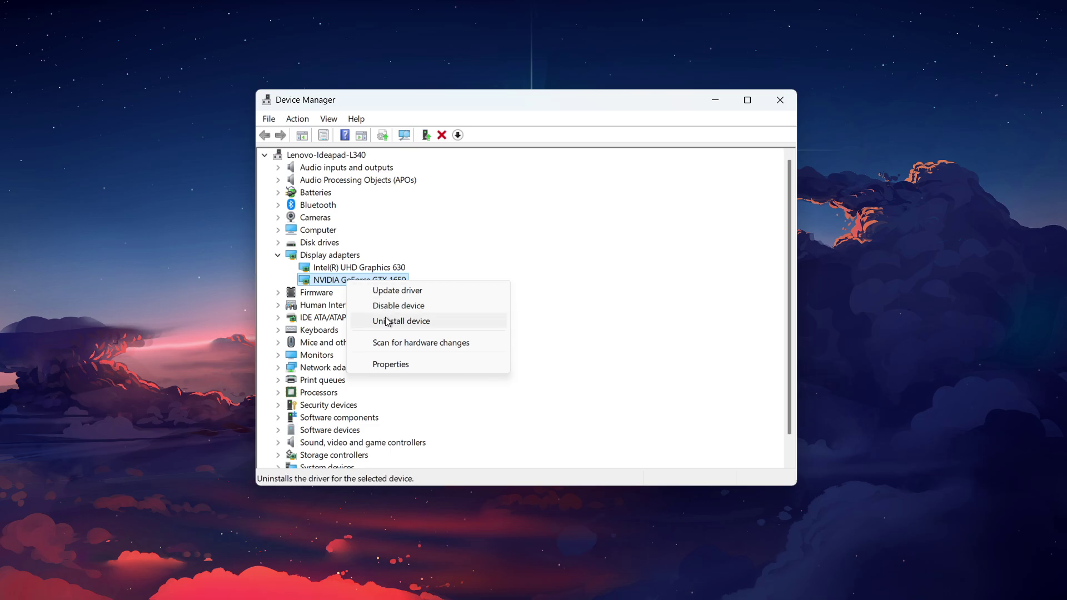
Update the driver by choosing NVIDIA GeForce GTX 1650 from the drivers already on this computer.
{"action": "left_click", "coordinate": [388, 291]}
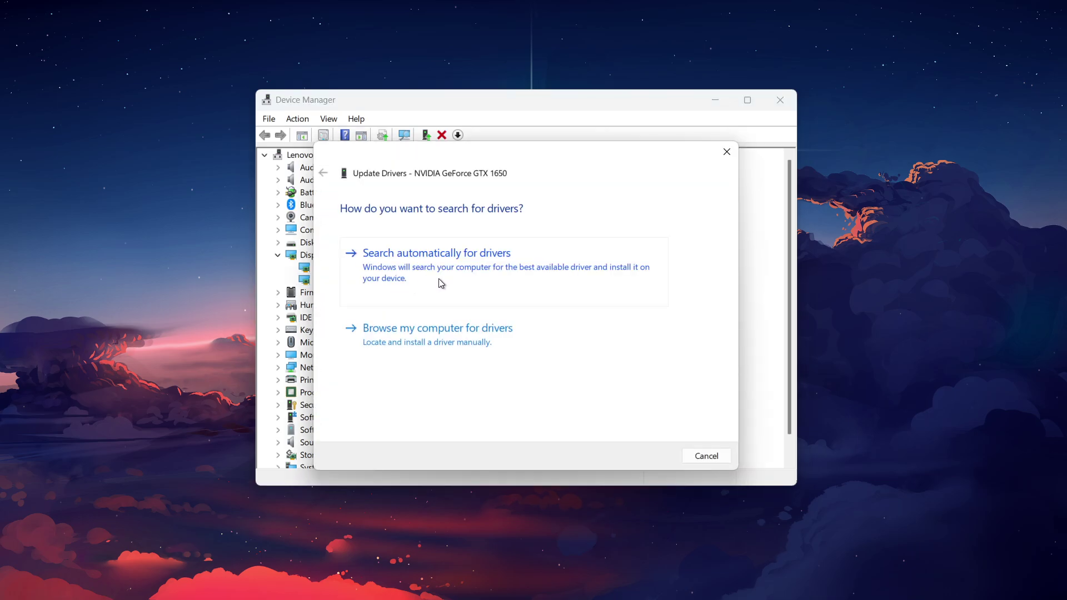
{"action": "left_click", "coordinate": [409, 339]}
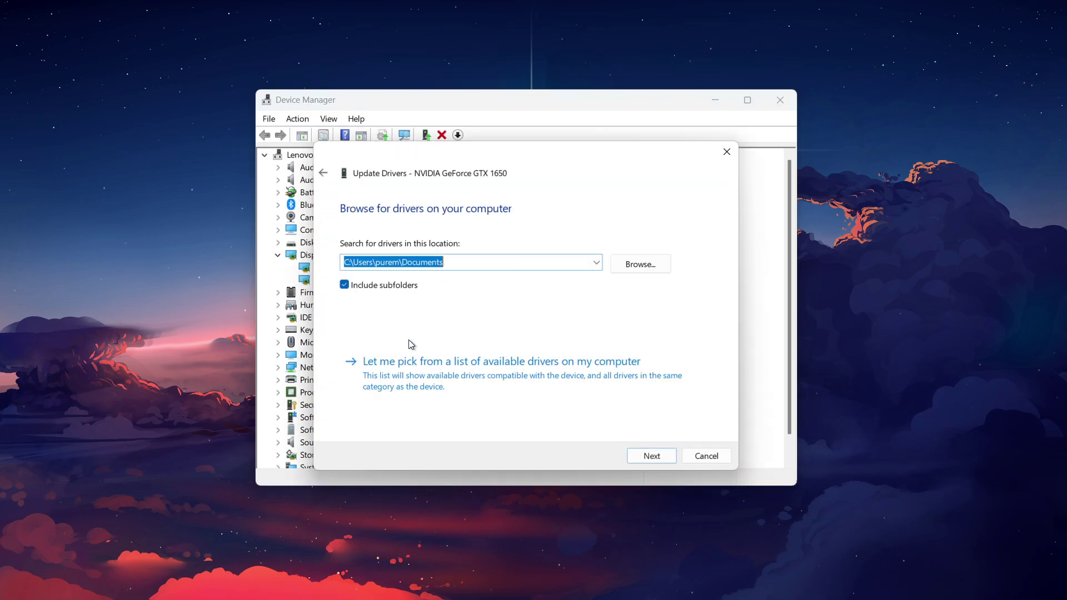
{"action": "left_click", "coordinate": [420, 372]}
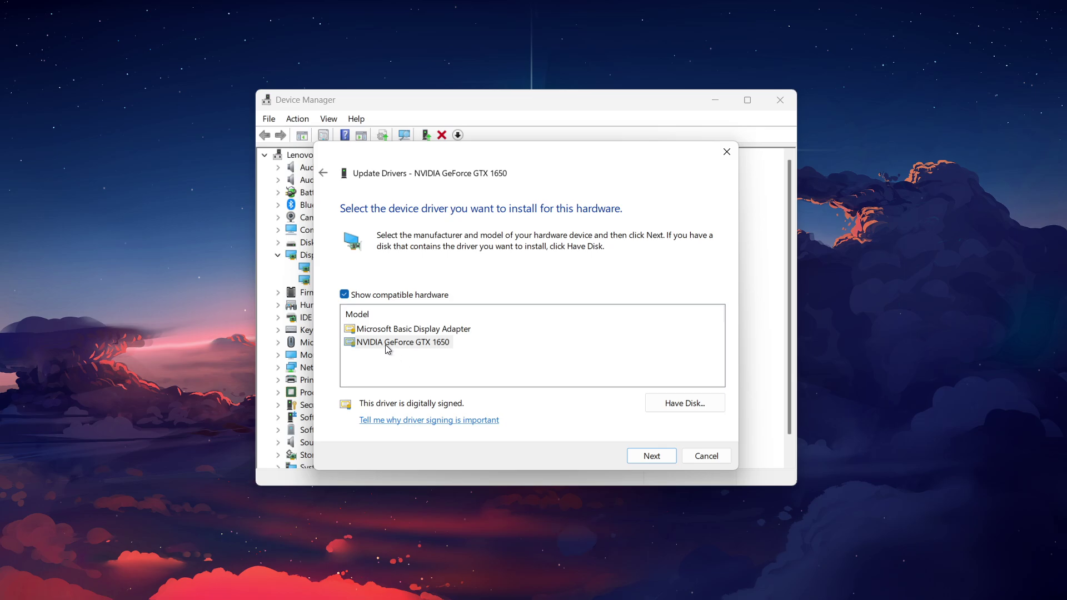
{"action": "left_click", "coordinate": [376, 344]}
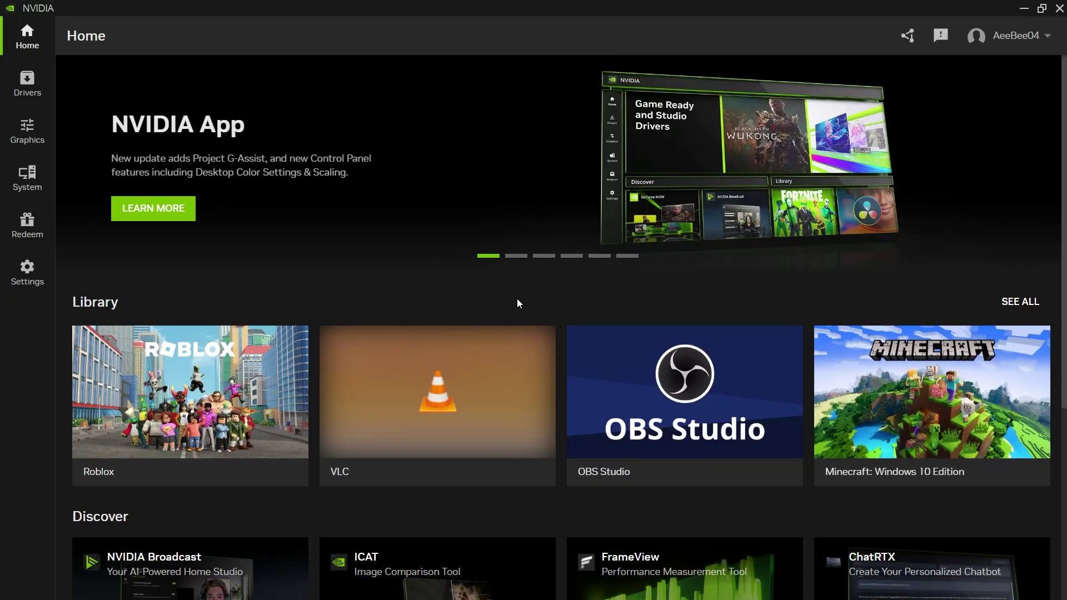
{"action": "scroll", "coordinate": [512, 321], "scroll_direction": "down", "scroll_amount": 3}
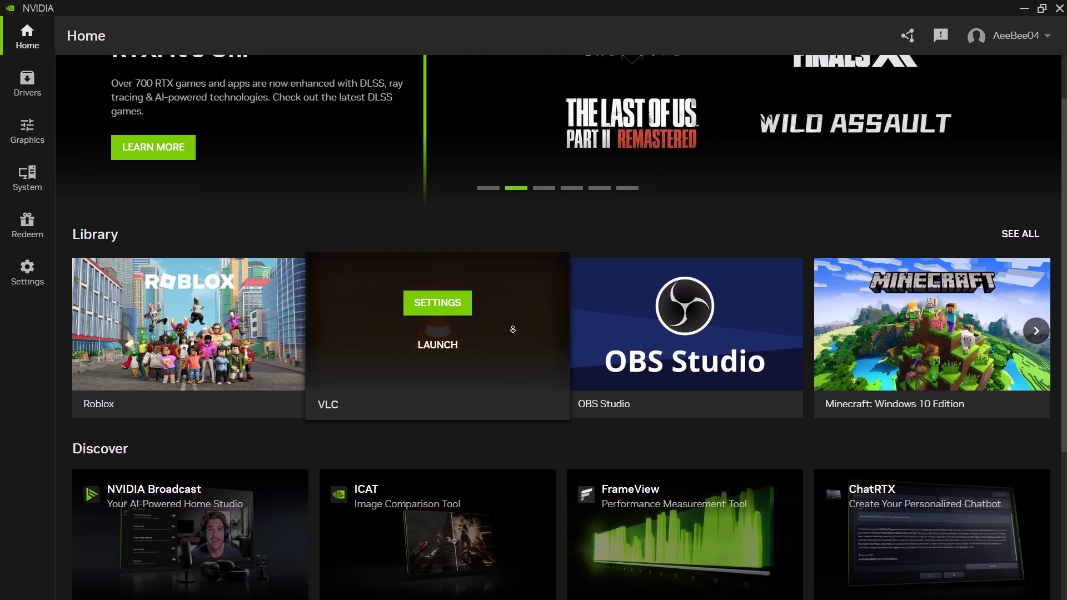
{"action": "scroll", "coordinate": [512, 329], "scroll_direction": "down", "scroll_amount": 1}
{"action": "scroll", "coordinate": [513, 328], "scroll_direction": "down", "scroll_amount": 1}
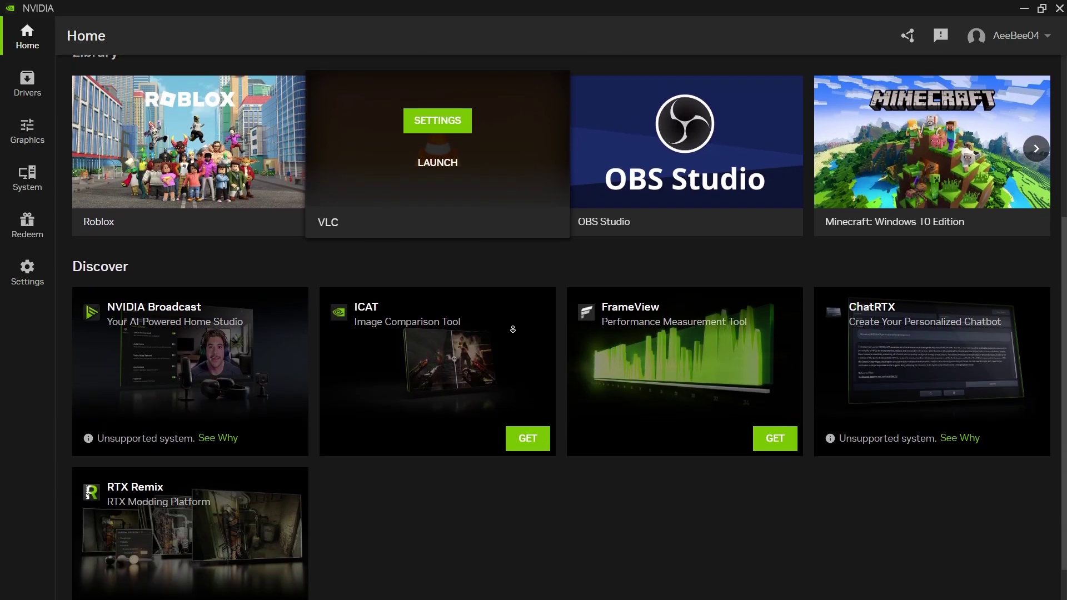
{"action": "scroll", "coordinate": [512, 328], "scroll_direction": "down", "scroll_amount": 1}
{"action": "scroll", "coordinate": [504, 248], "scroll_direction": "up", "scroll_amount": 1}
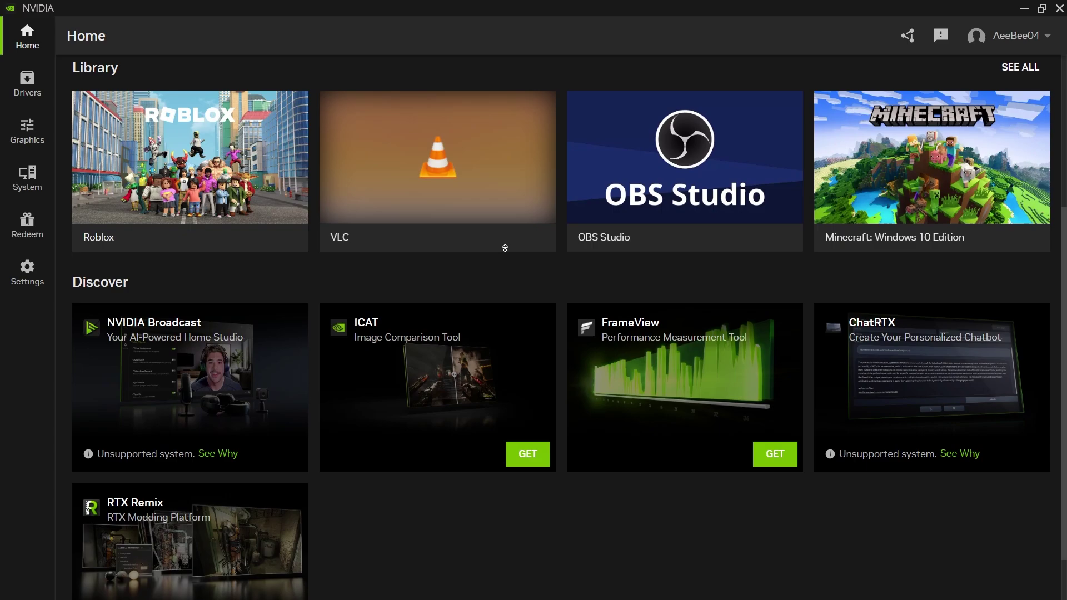
{"action": "scroll", "coordinate": [505, 248], "scroll_direction": "up", "scroll_amount": 3}
{"action": "scroll", "coordinate": [504, 248], "scroll_direction": "up", "scroll_amount": 2}
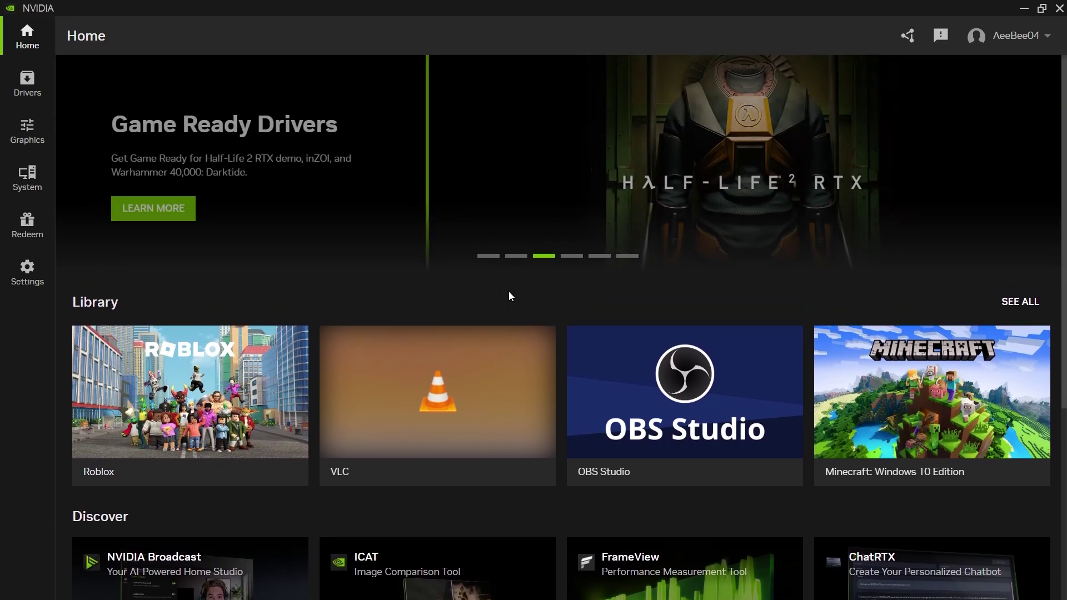
Close the NVIDIA App window after checking its Home page.
{"action": "left_click", "coordinate": [1057, 11]}
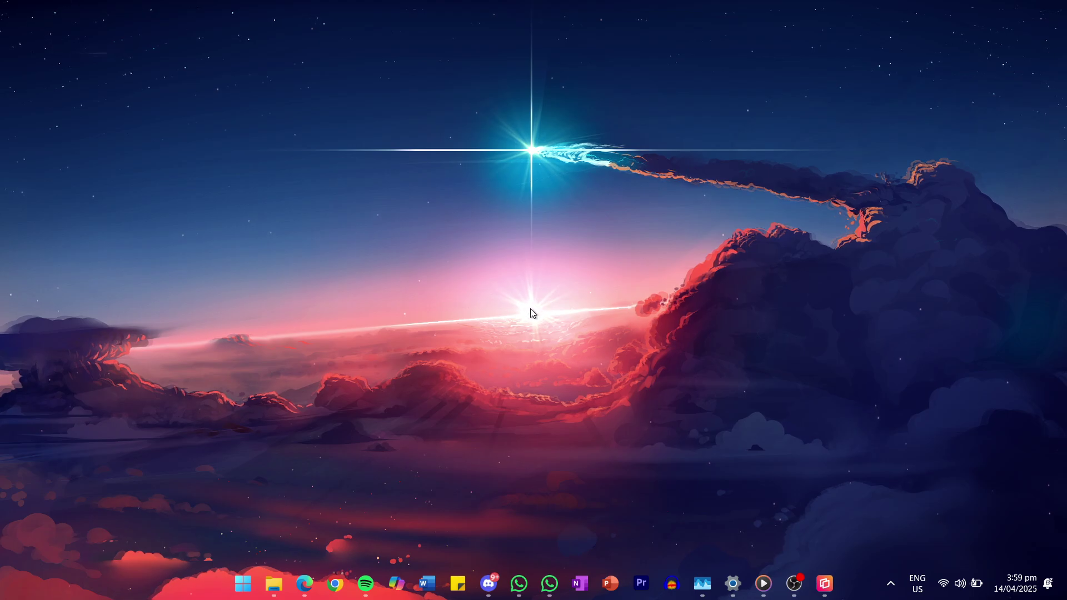
Open Windows Settings and go to Apps > Installed apps.
{"action": "key", "text": "super"}
{"action": "type", "text": "set"}
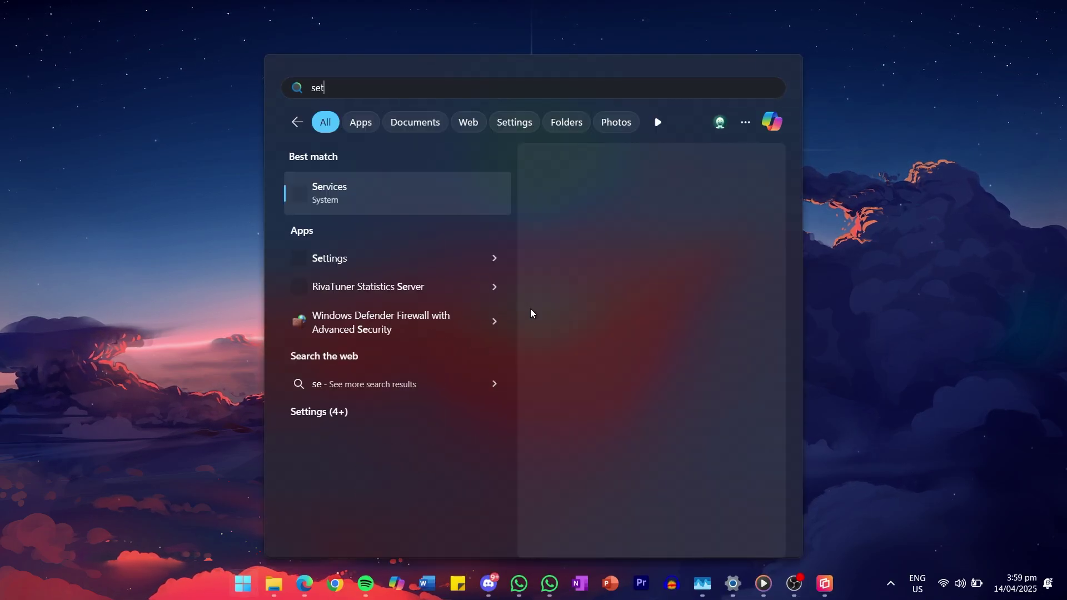
{"action": "type", "text": "ting"}
{"action": "key", "text": "Return"}
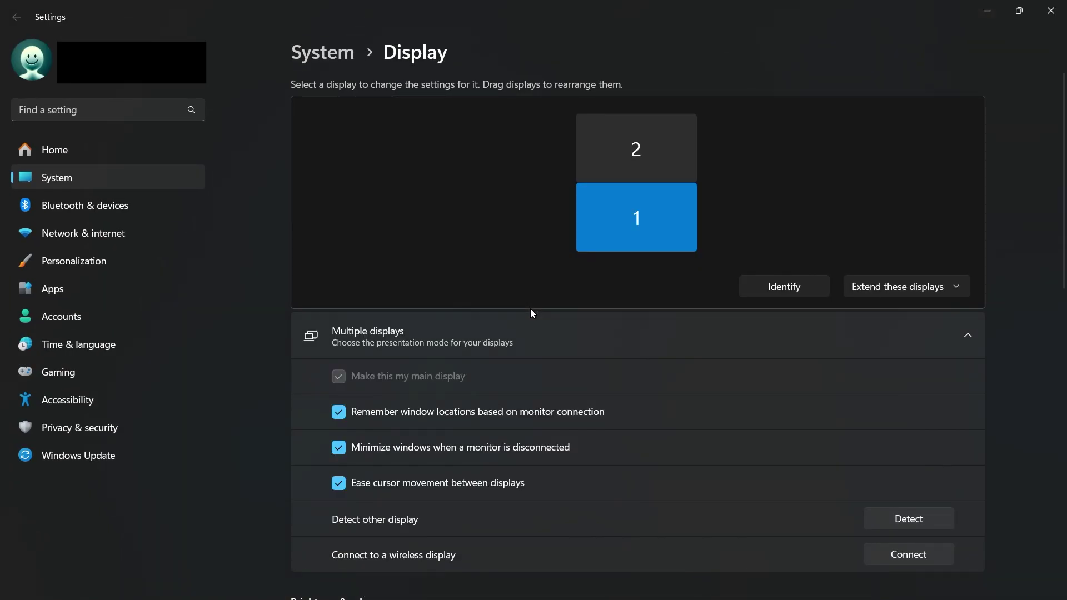
{"action": "left_click", "coordinate": [169, 288]}
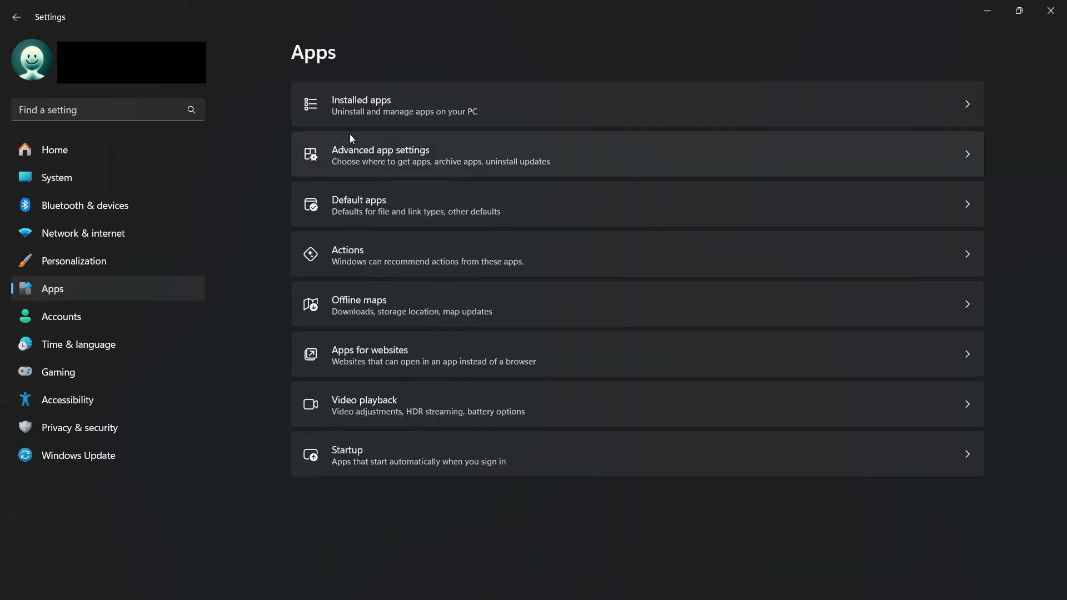
{"action": "left_click", "coordinate": [363, 121]}
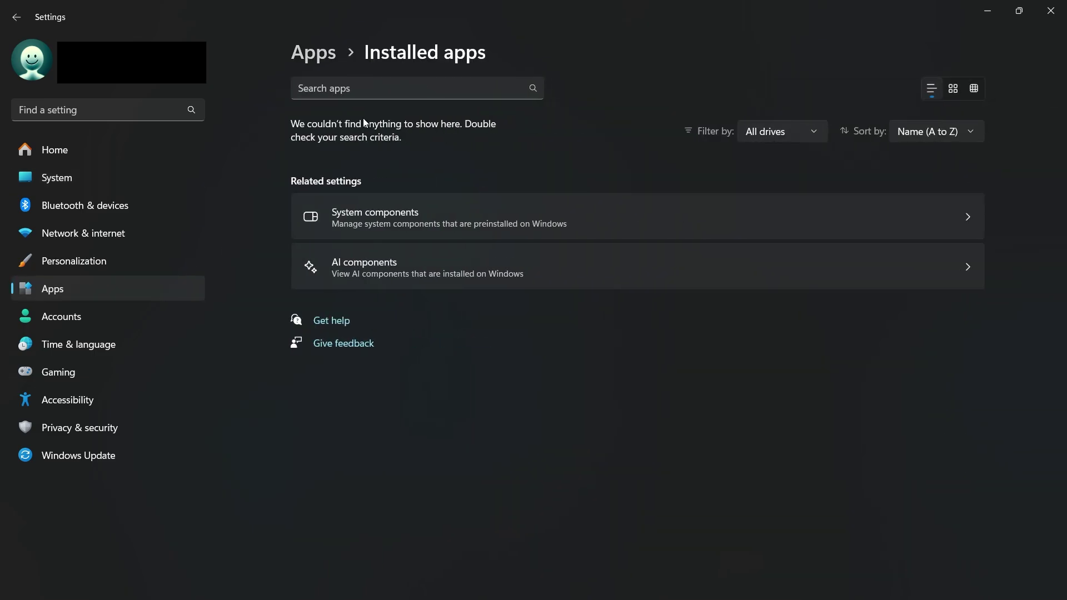
Filter the installed apps for 'nvidia' and choose Uninstall on the NVIDIA App entry.
{"action": "left_click", "coordinate": [365, 89]}
{"action": "type", "text": "nvid"}
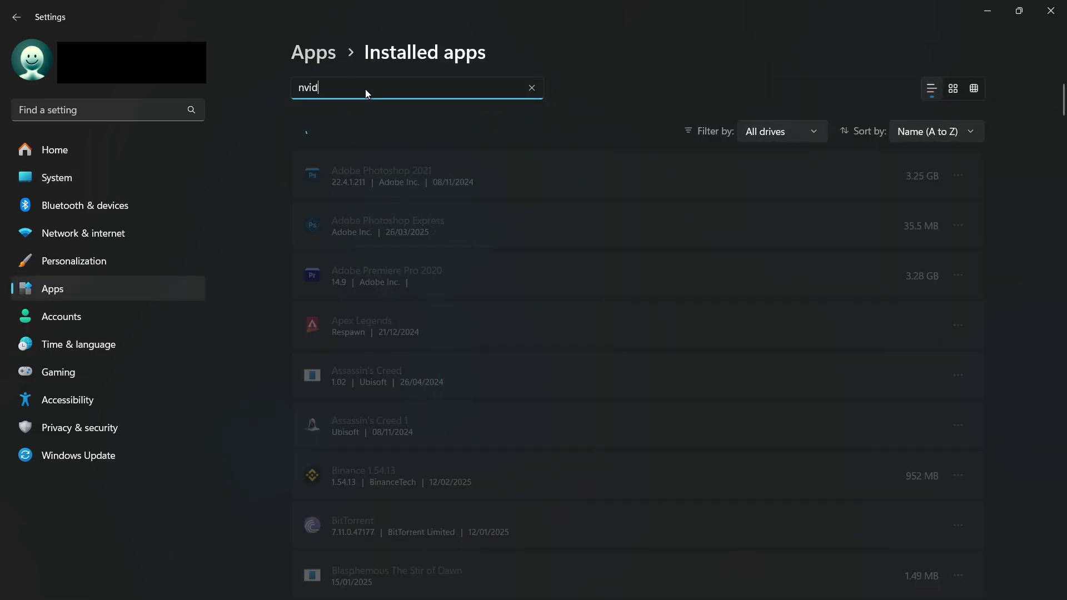
{"action": "type", "text": "ia"}
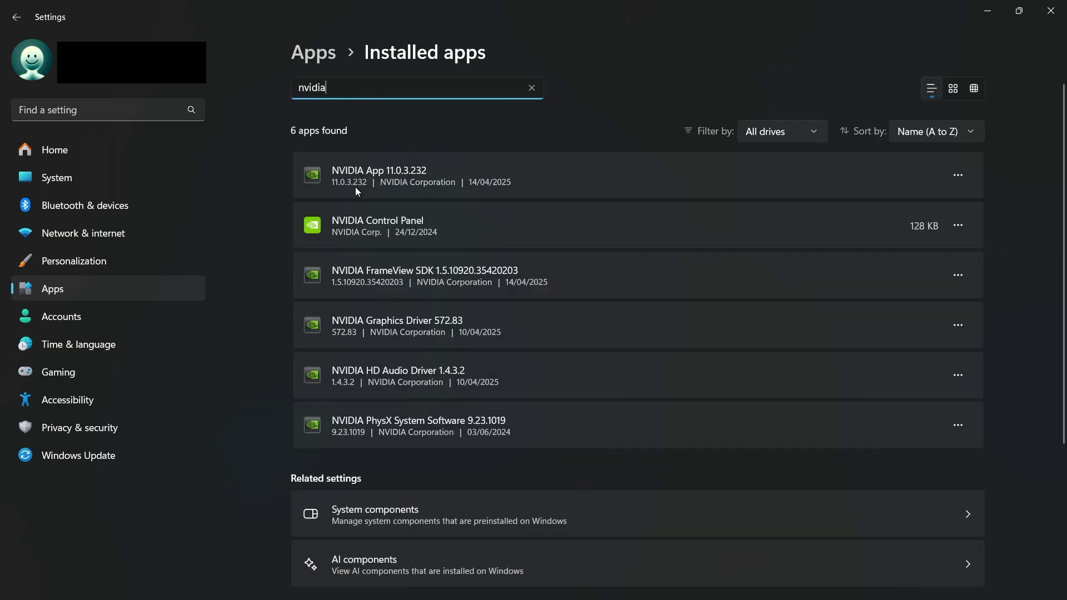
{"action": "left_click", "coordinate": [956, 179]}
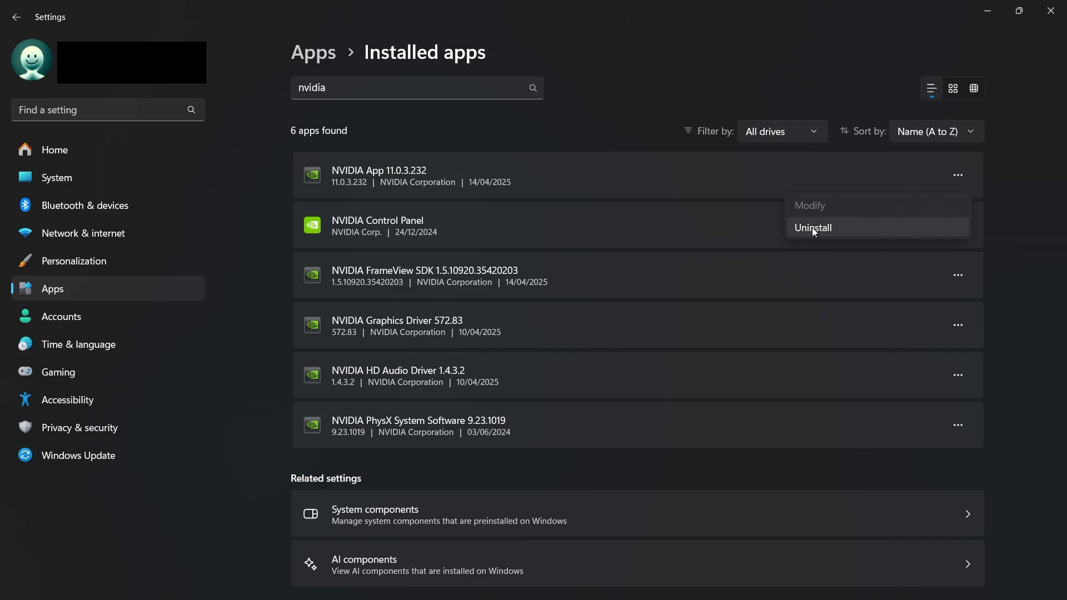
{"action": "left_click", "coordinate": [1006, 249]}
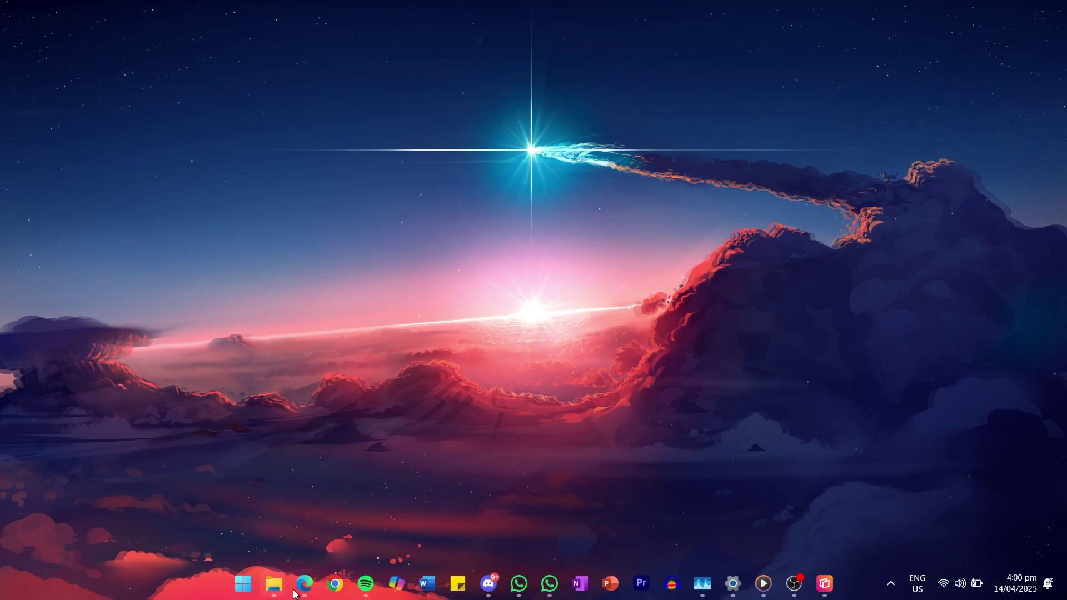
Go to the NVIDIA App page in Edge and start the installer download.
{"action": "mouse_move", "coordinate": [304, 582]}
{"action": "left_click", "coordinate": [363, 542]}
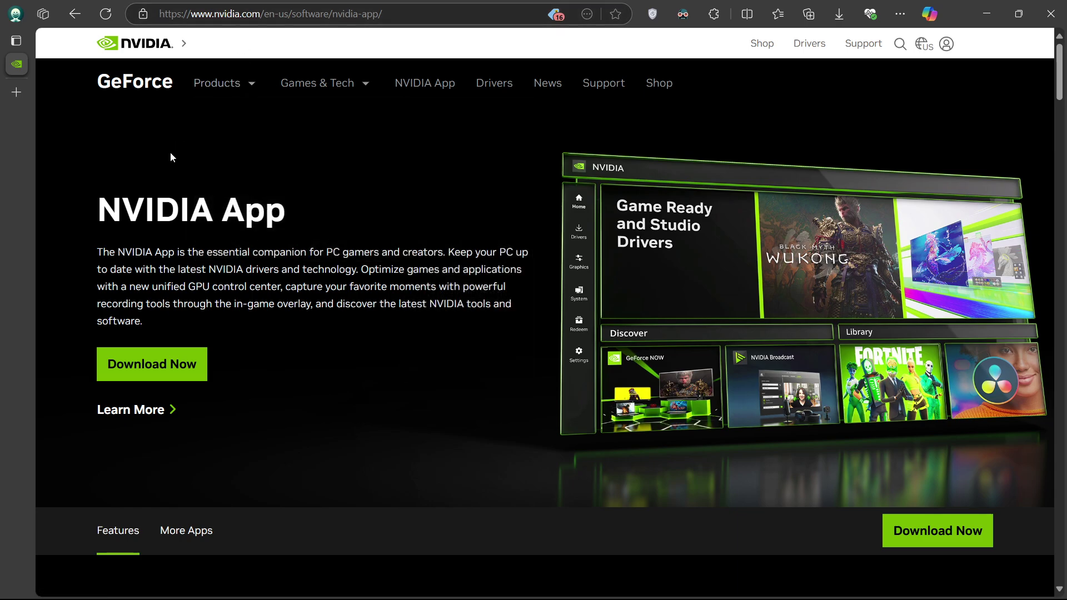
{"action": "left_click", "coordinate": [134, 376]}
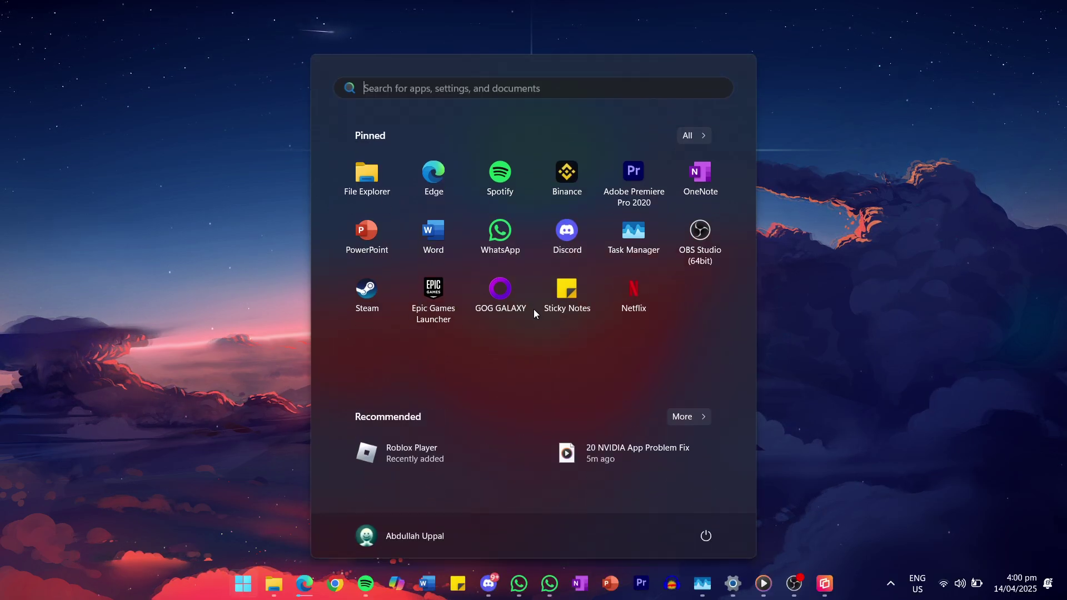
{"action": "type", "text": "nvidia"}
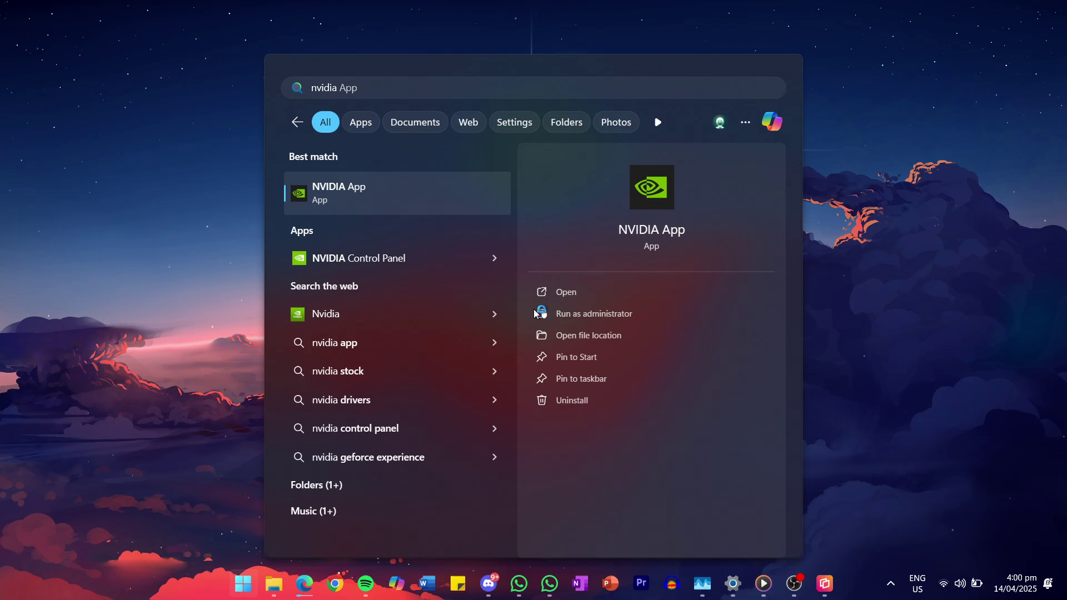
Launch the reinstalled NVIDIA App from the 'nvidia App' search results.
{"action": "key", "text": "Return"}
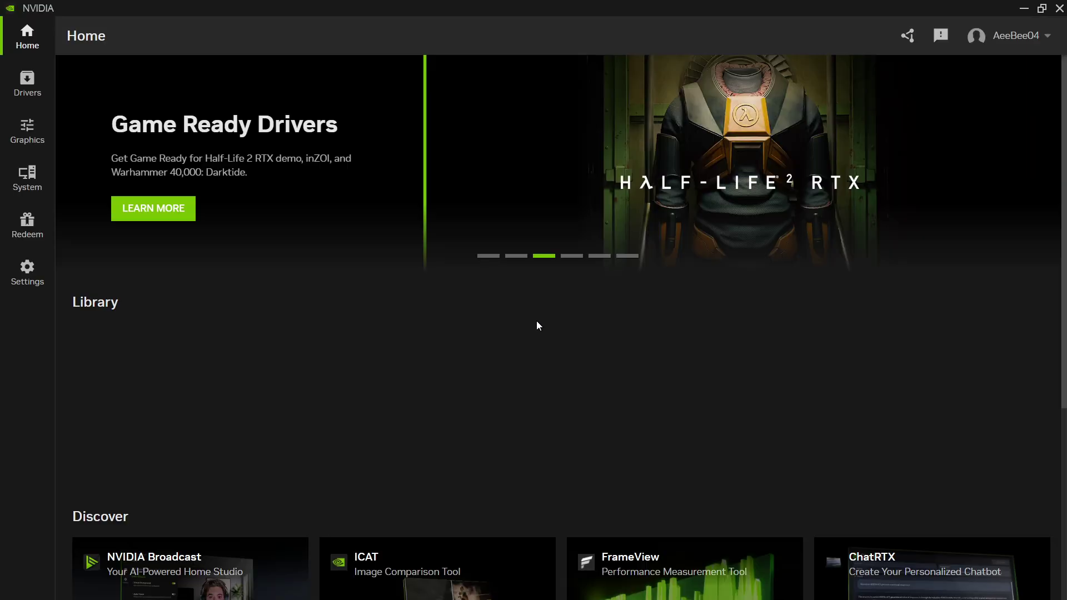